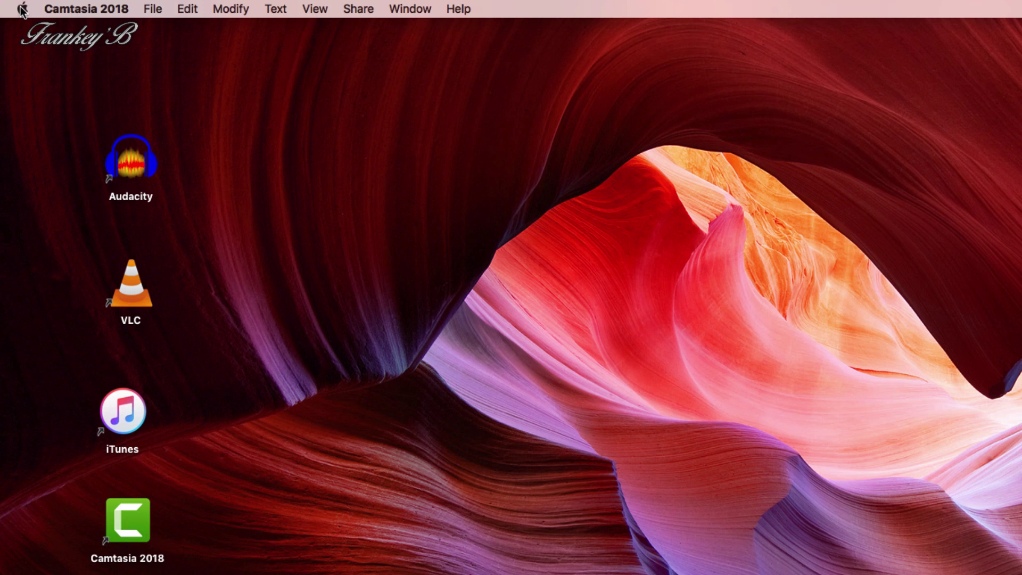
Open System Preferences from the Apple menu and go to Printers & Scanners.
click(22, 9)
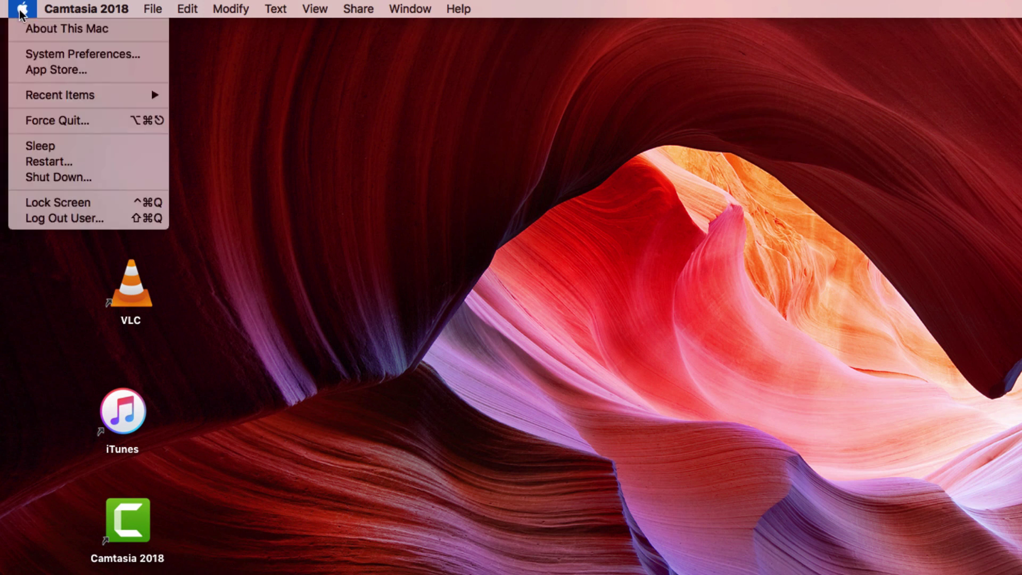
click(31, 56)
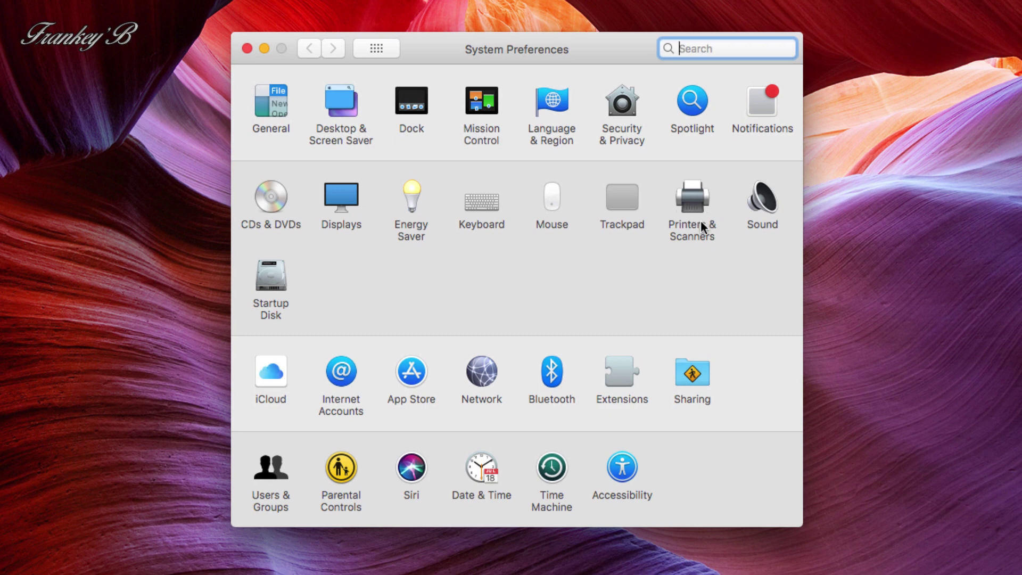
click(694, 199)
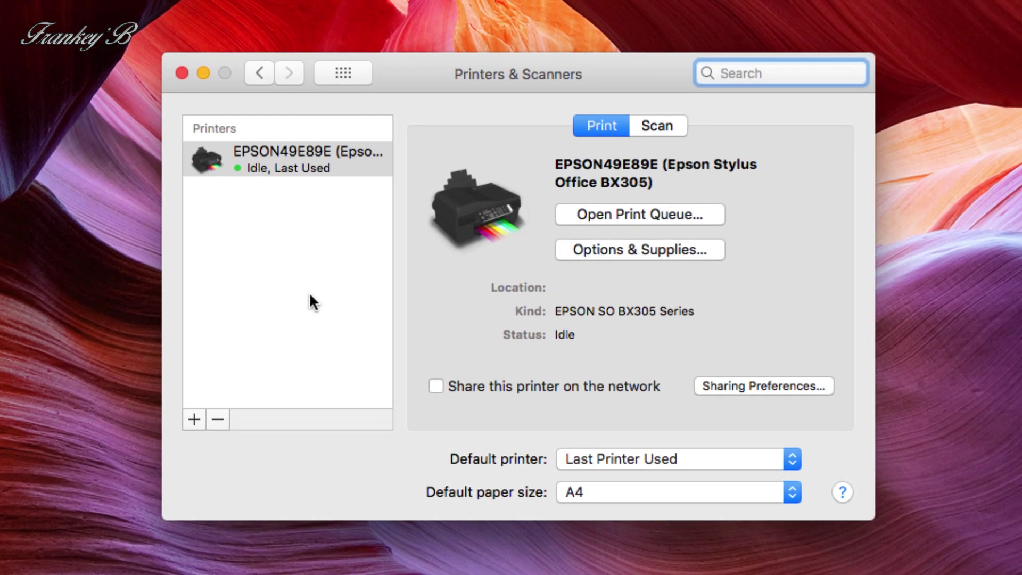
Delete the EPSON49E89E printer from the Printers list.
click(292, 150)
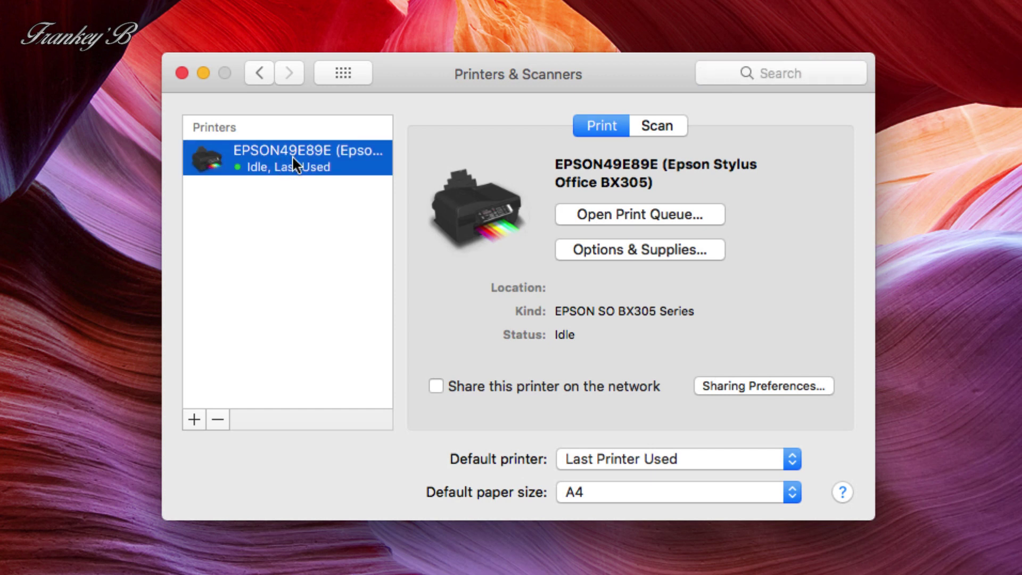
click(216, 421)
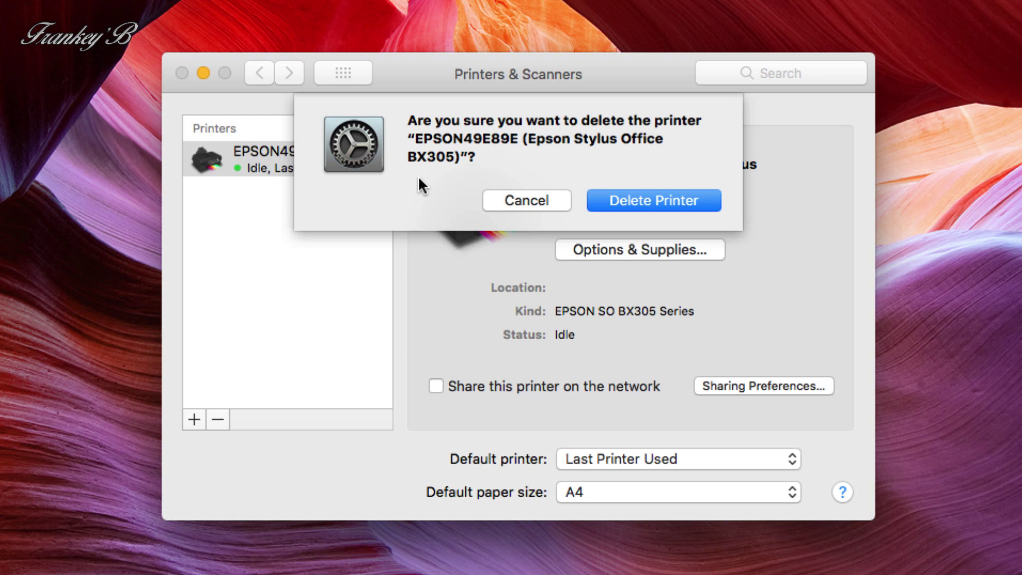
click(620, 200)
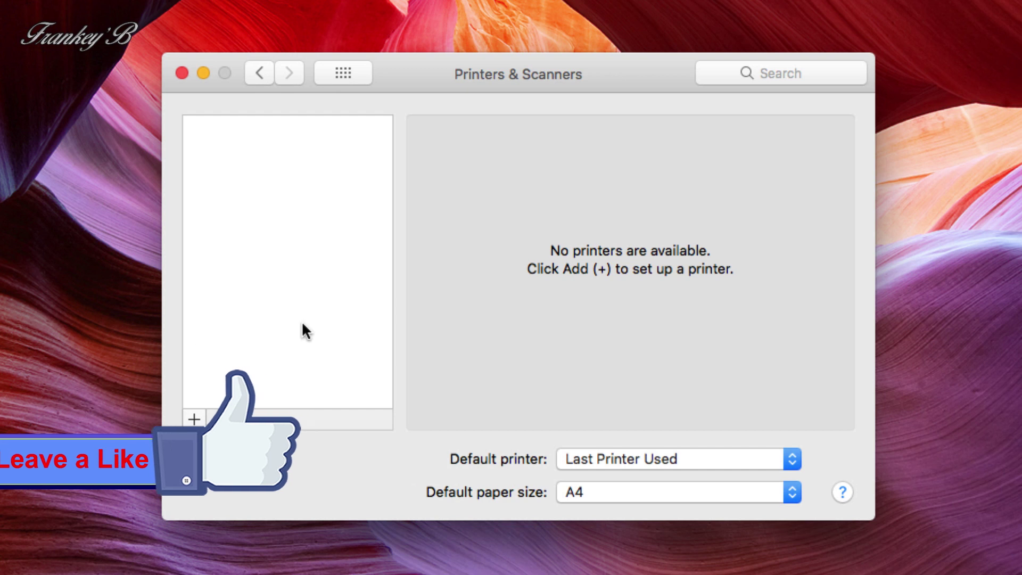
Add the EPSON49E89E Bonjour Multifunction printer (Epson Stylus Office BX305) from the network.
click(195, 420)
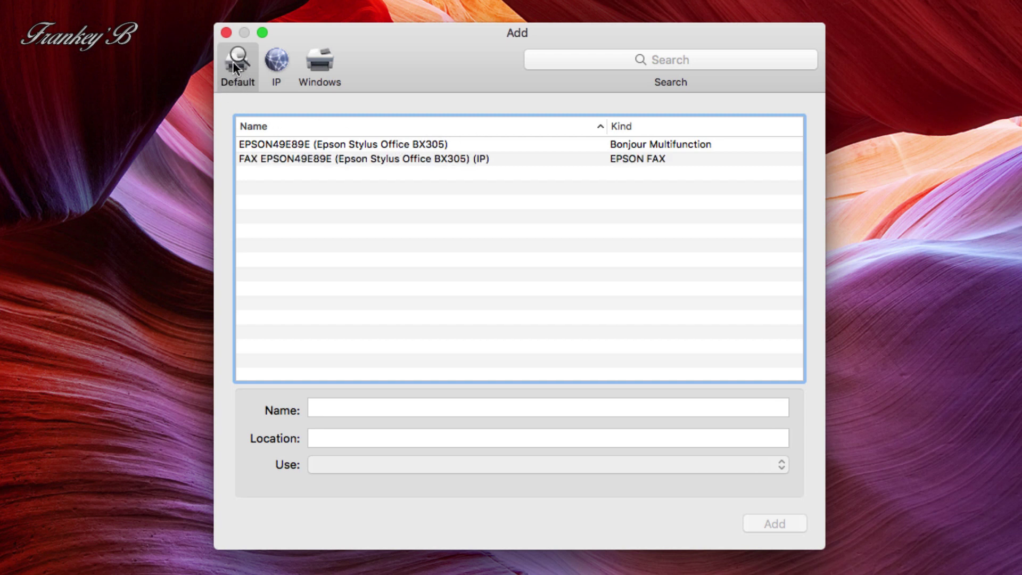
click(311, 144)
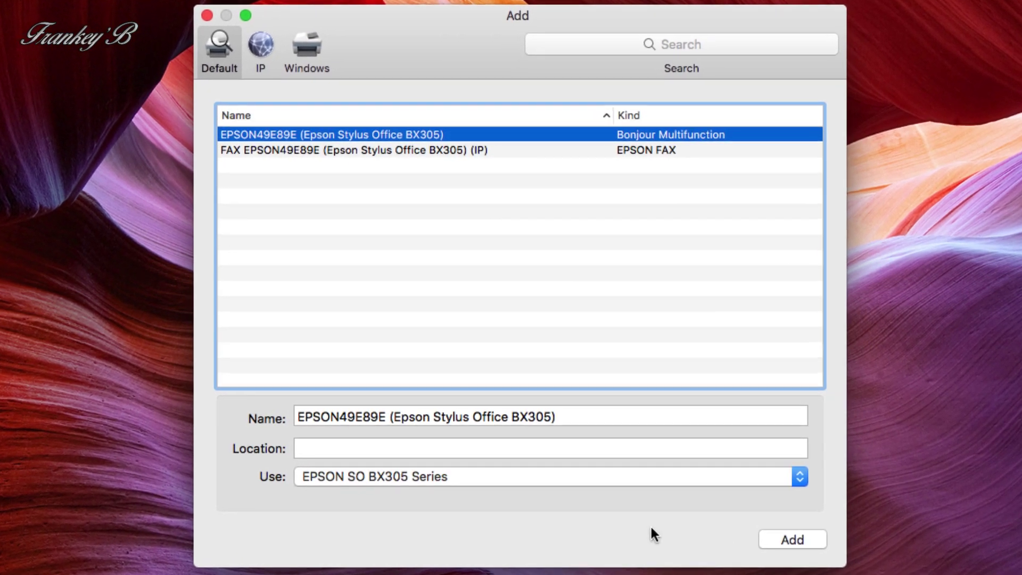
click(808, 550)
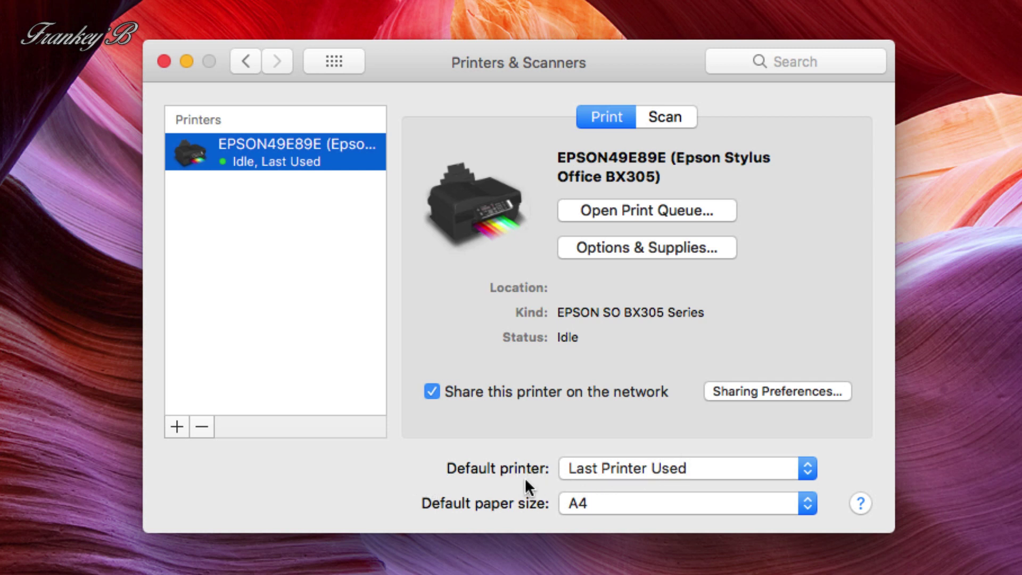
Make EPSON49E89E the default printer and keep A4 as the default paper size.
click(808, 471)
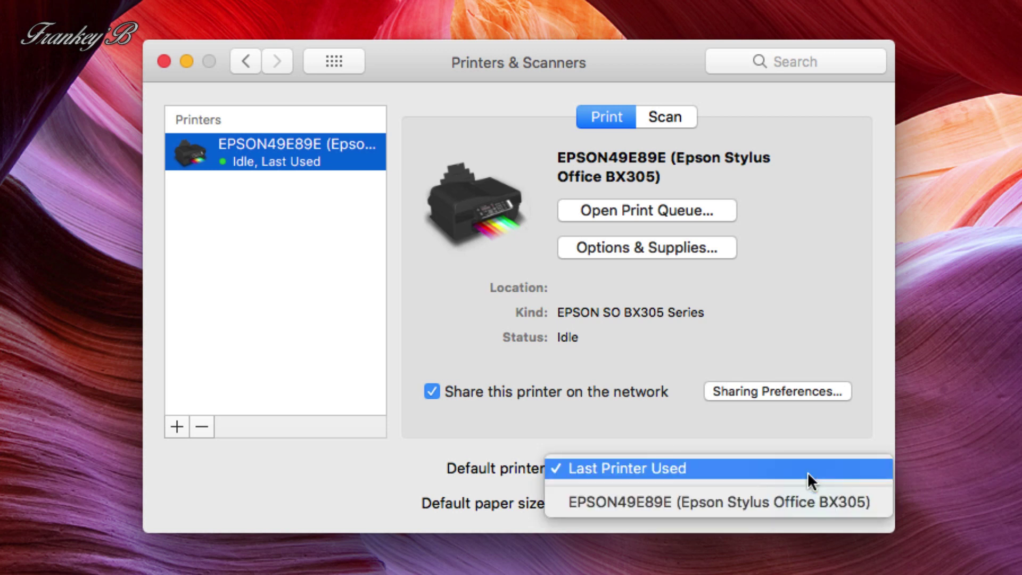
click(745, 504)
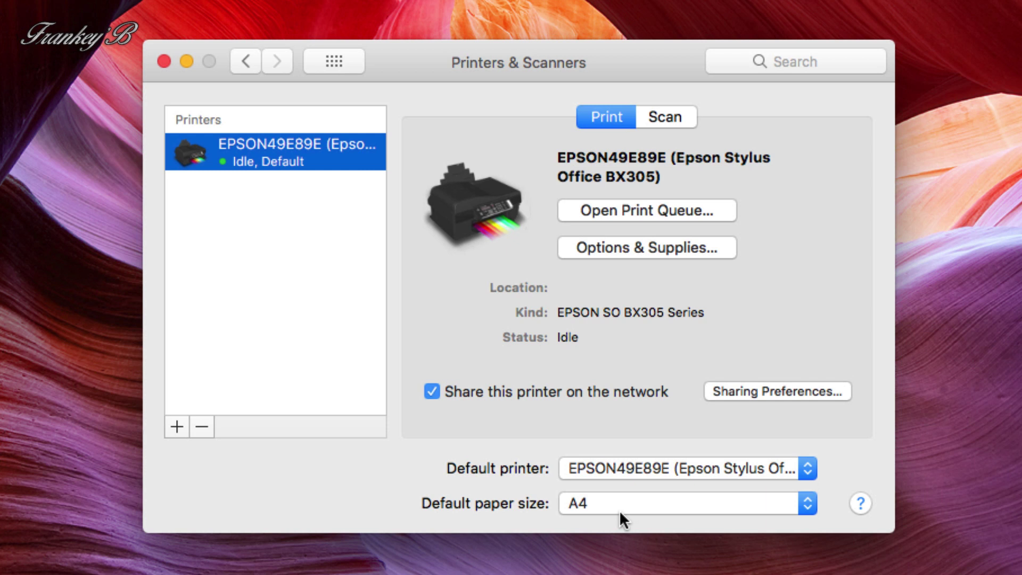
click(676, 505)
click(739, 505)
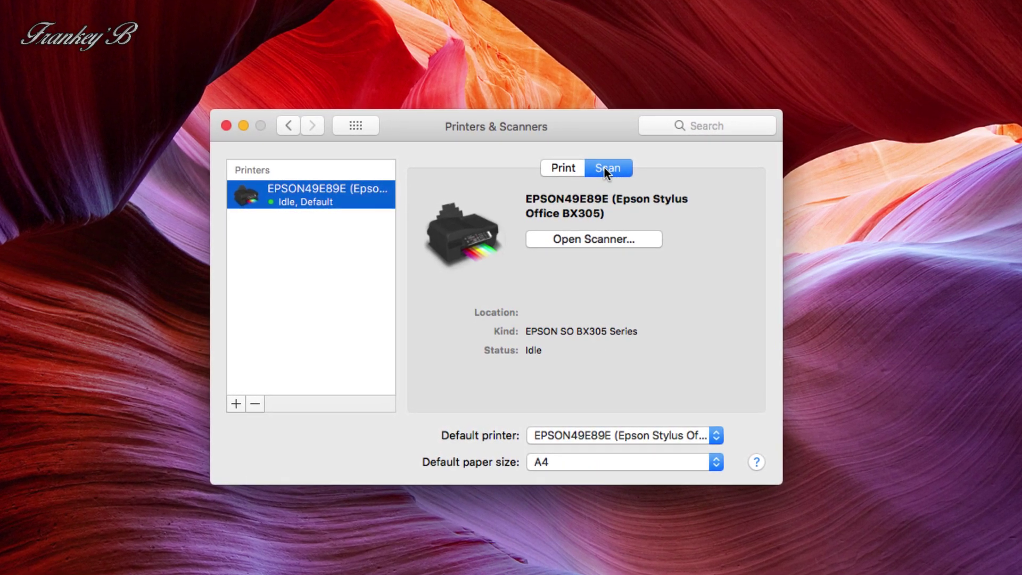
Launch the Scanner window for the Epson printer to preview the page.
click(587, 241)
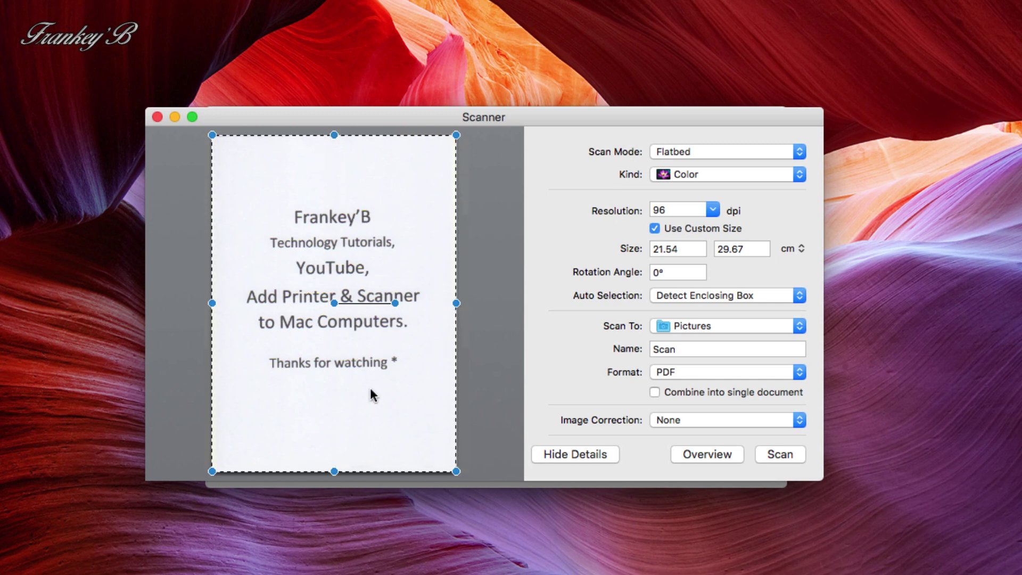
Keep Flatbed, Color and 96 dpi, and set Auto Selection to Detect Enclosing Box (21.54 × 29.67 cm).
click(498, 277)
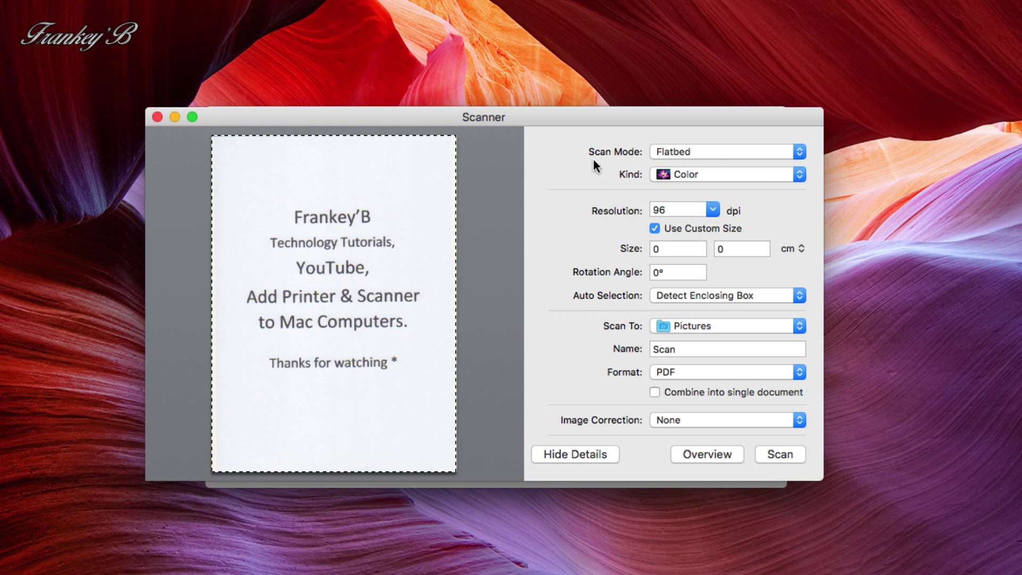
click(803, 154)
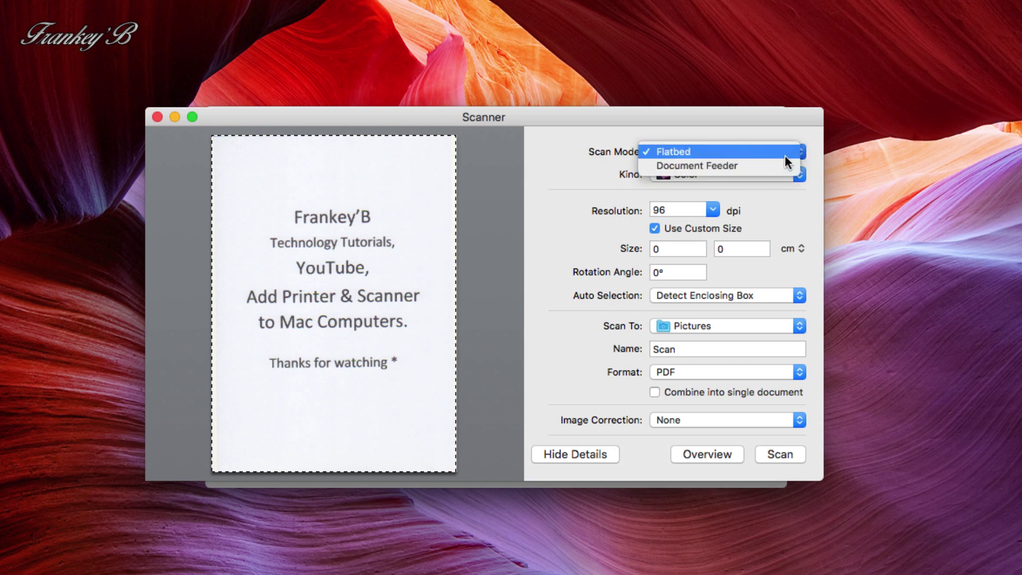
click(720, 154)
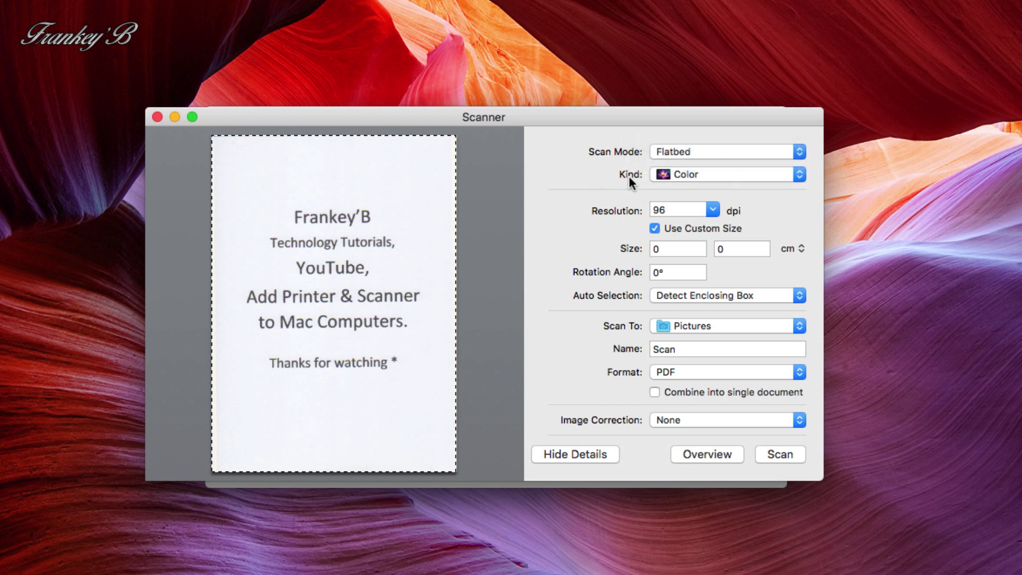
click(801, 175)
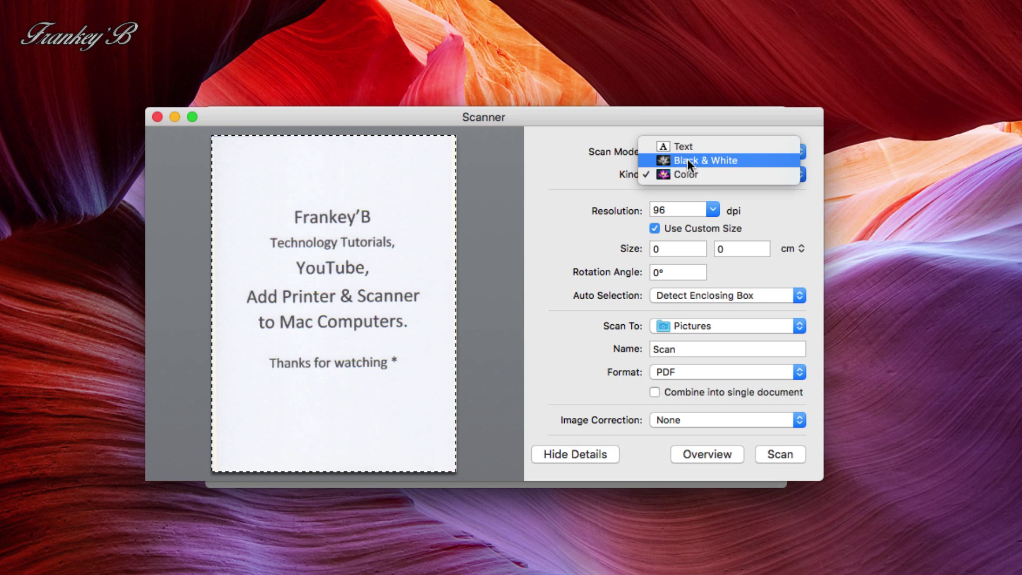
click(713, 175)
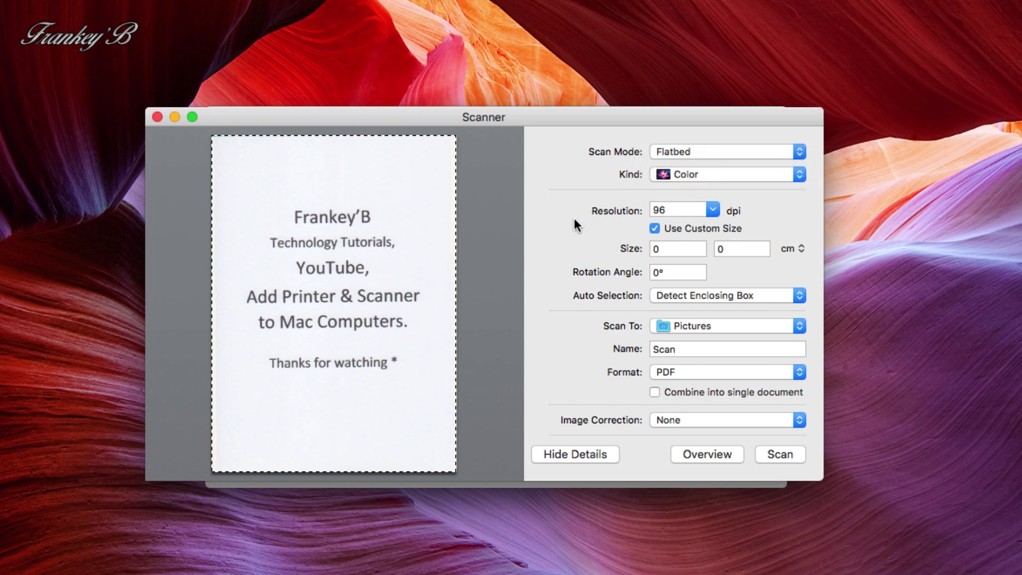
click(712, 210)
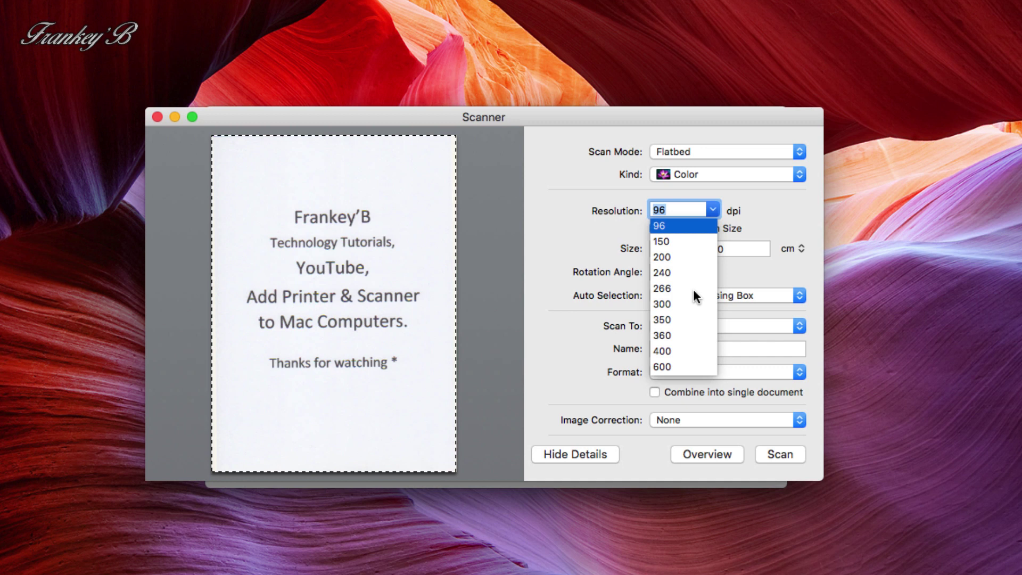
click(715, 210)
click(688, 211)
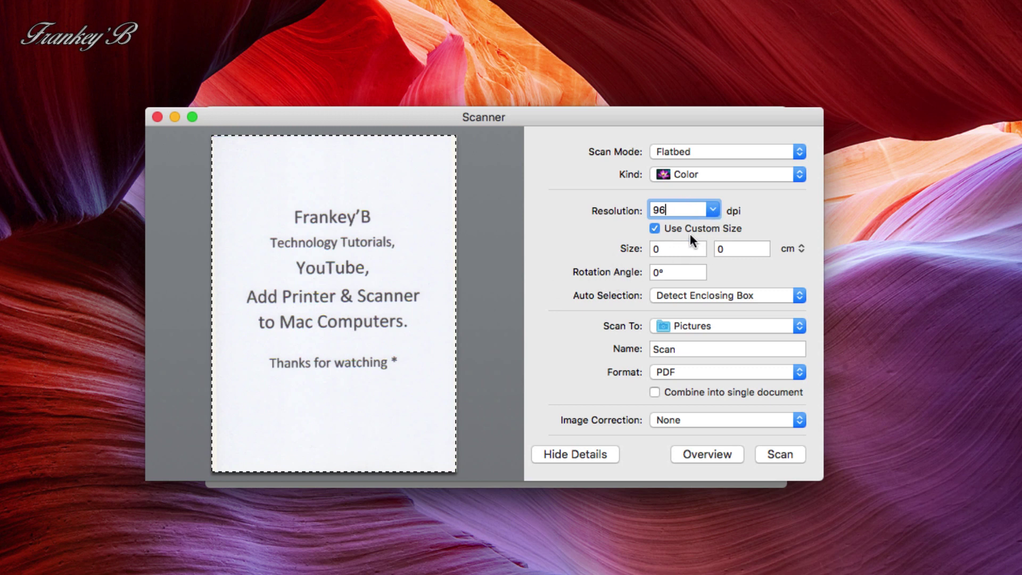
click(798, 297)
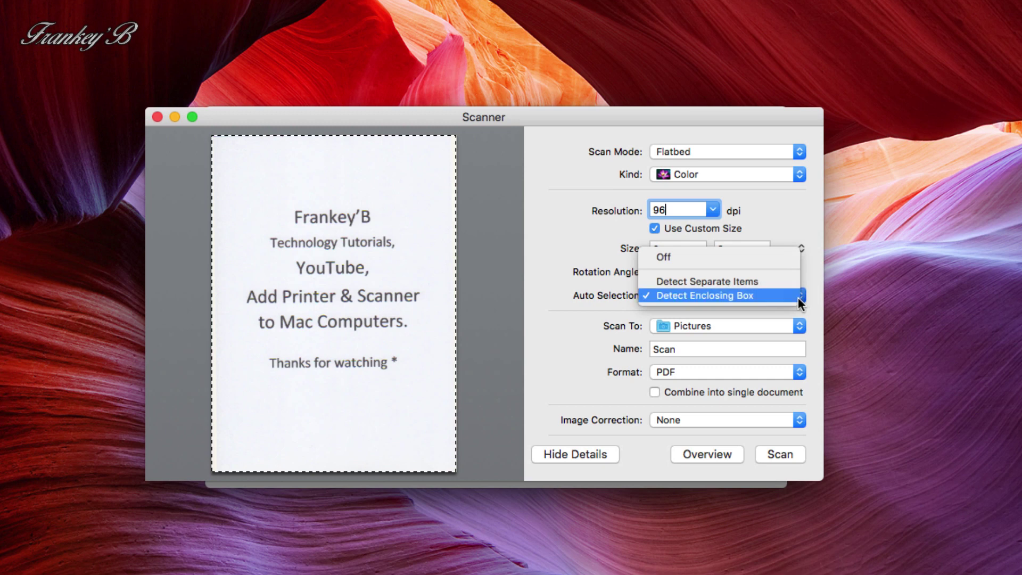
click(769, 295)
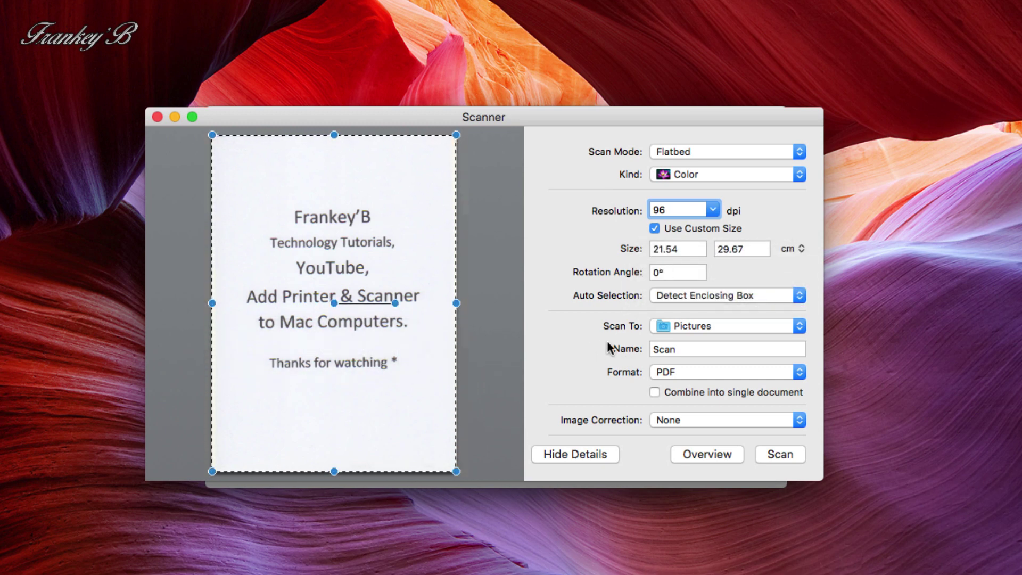
Change the Scan To destination from Pictures to Desktop and keep the Format as PDF.
click(799, 329)
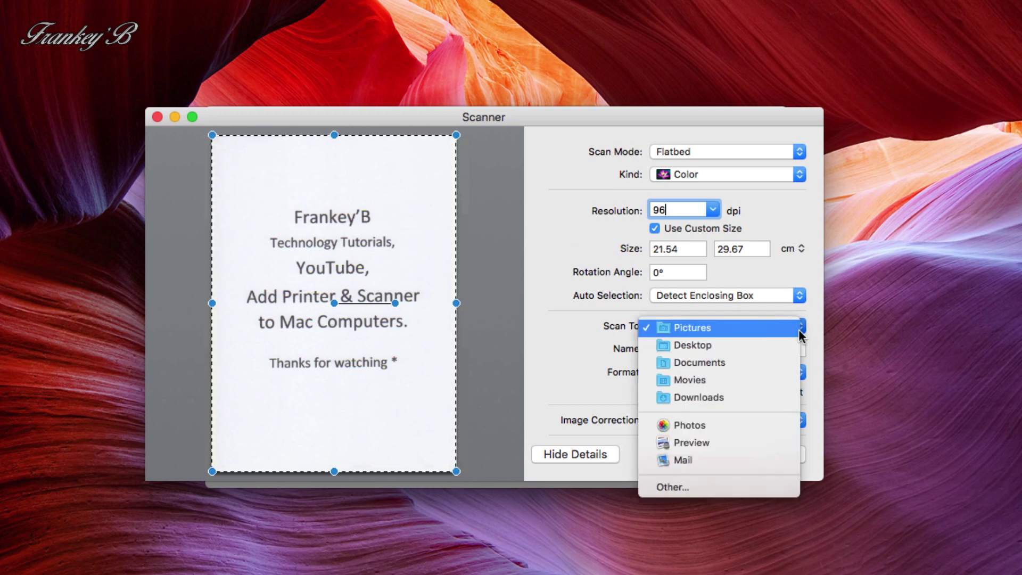
click(706, 344)
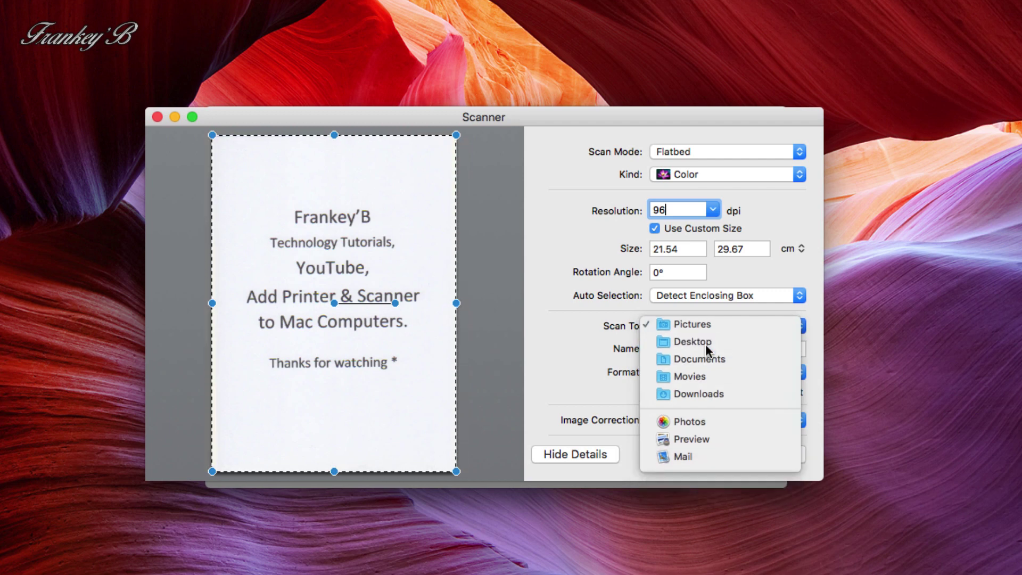
scroll(618, 349, down, 1)
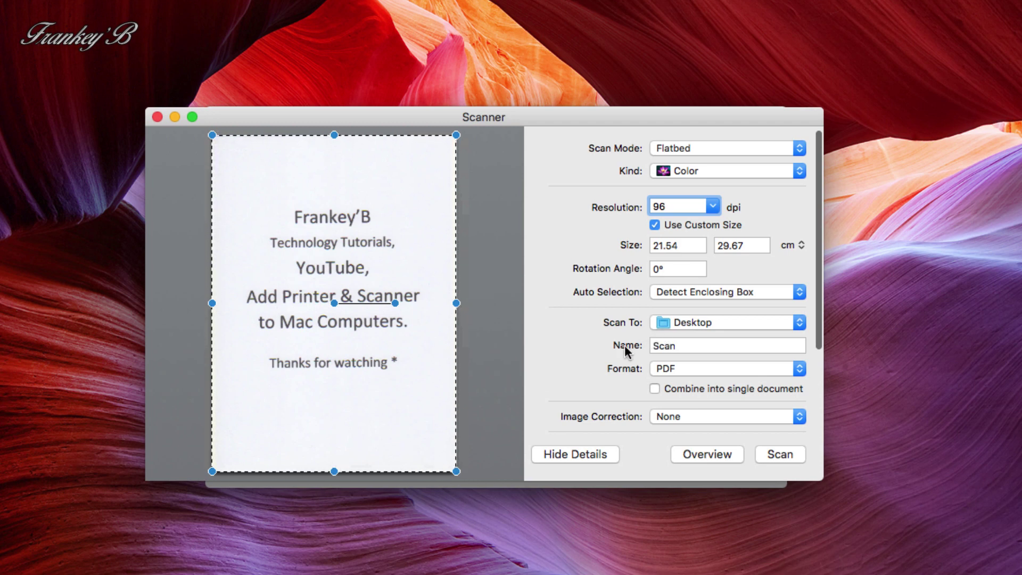
scroll(777, 349, up, 1)
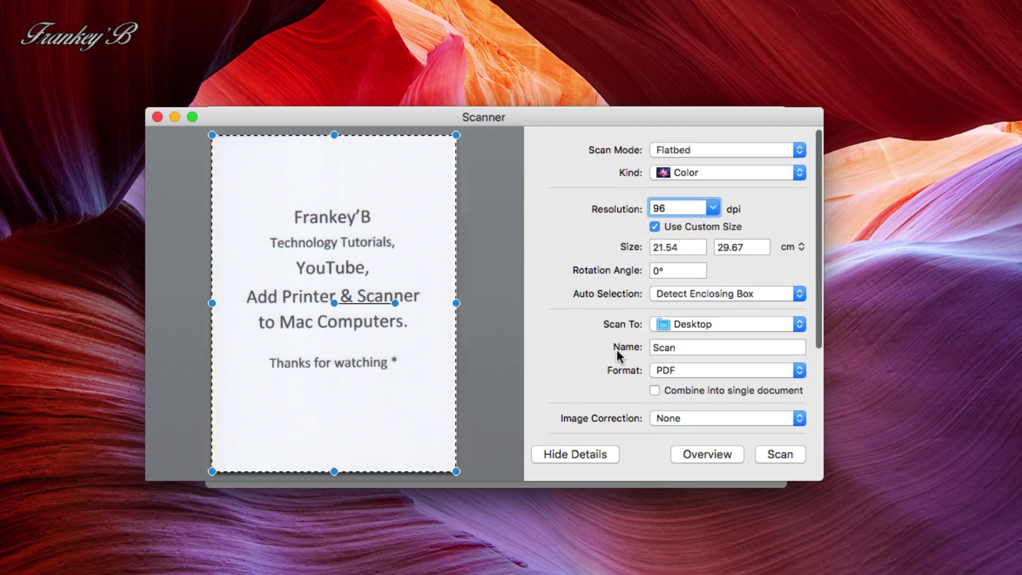
scroll(679, 349, down, 1)
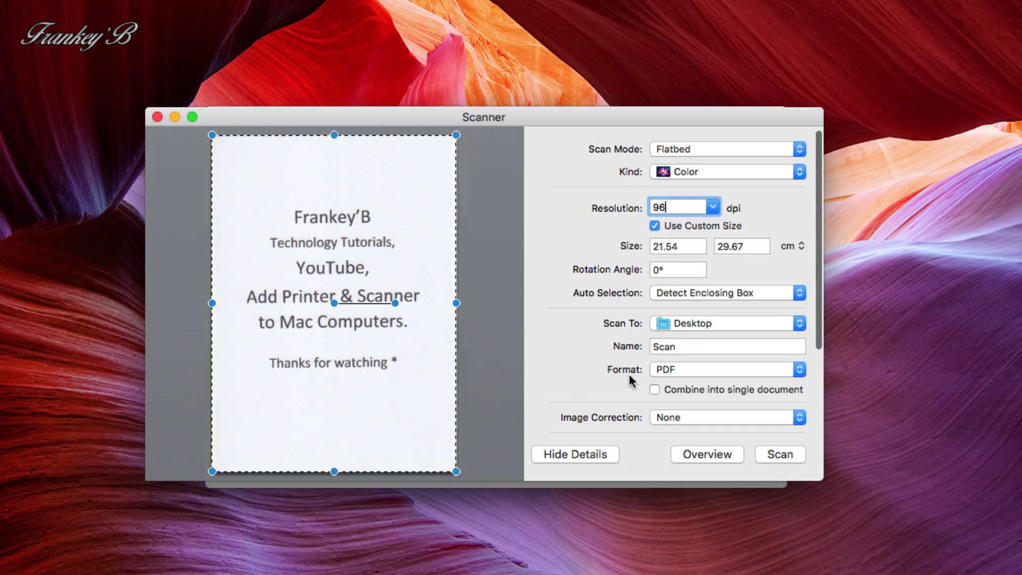
click(801, 371)
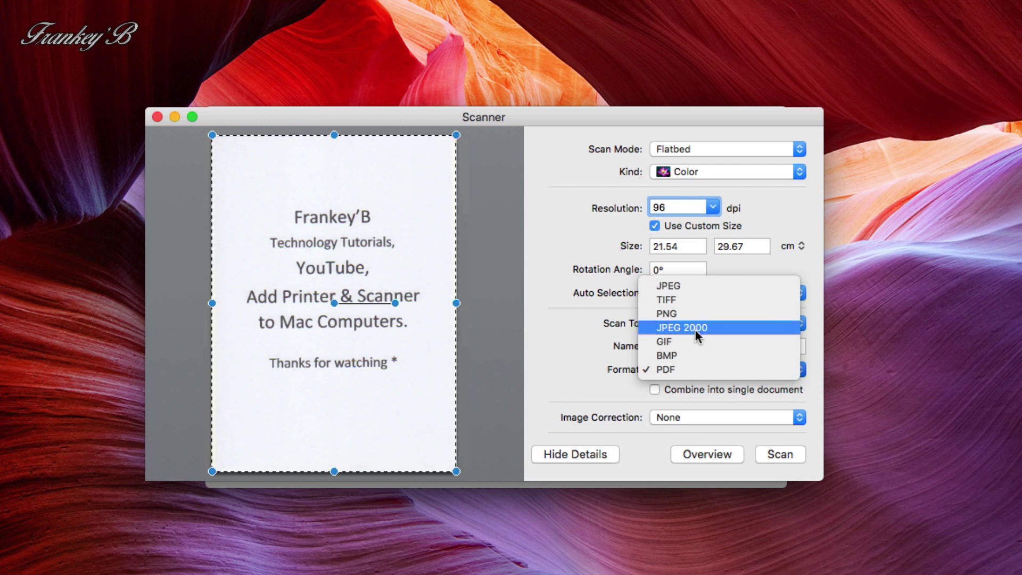
click(673, 372)
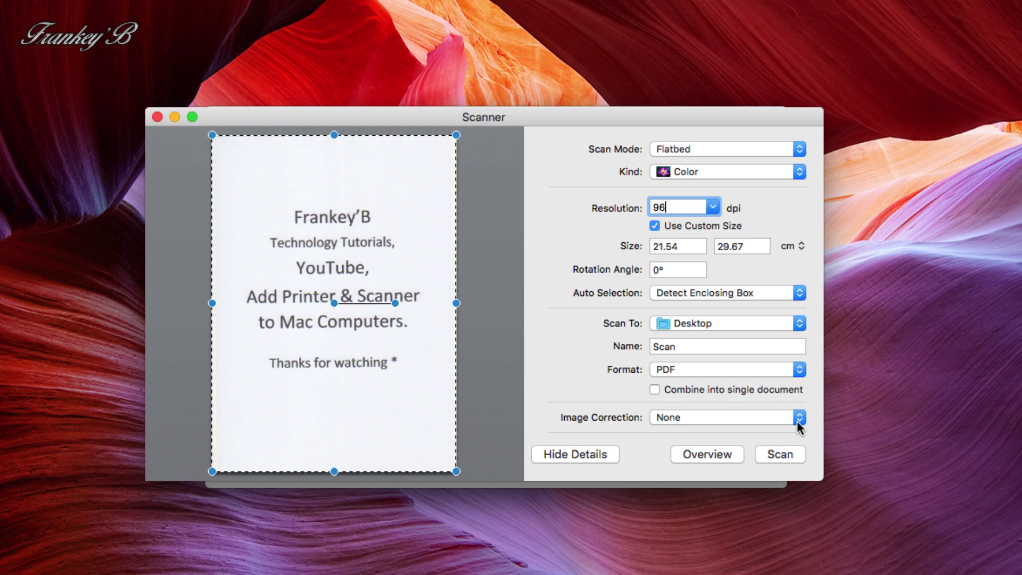
Scan the page to Scan.pdf on the Desktop and nudge the Preview window right.
click(783, 457)
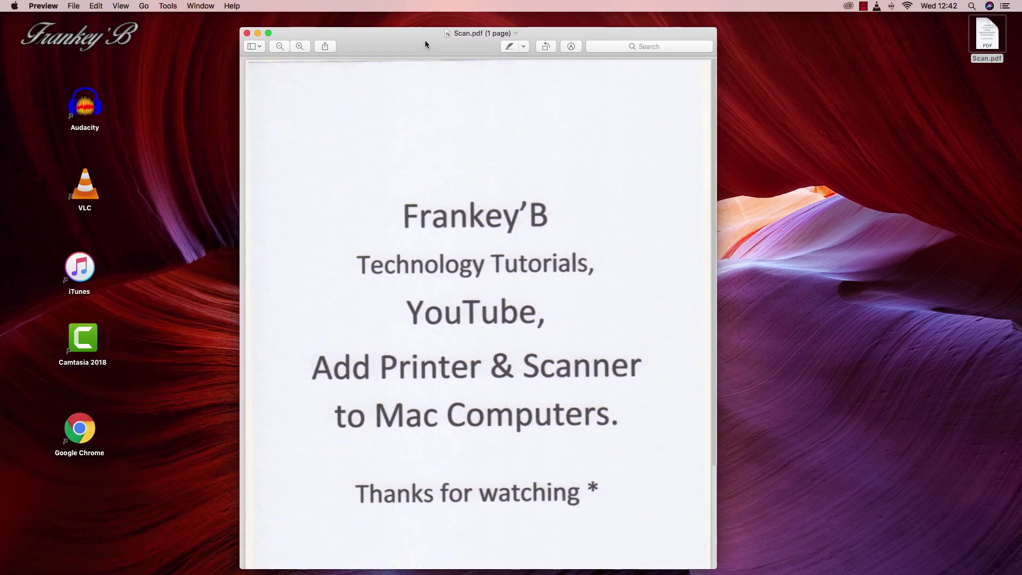
drag(425, 41, 459, 42)
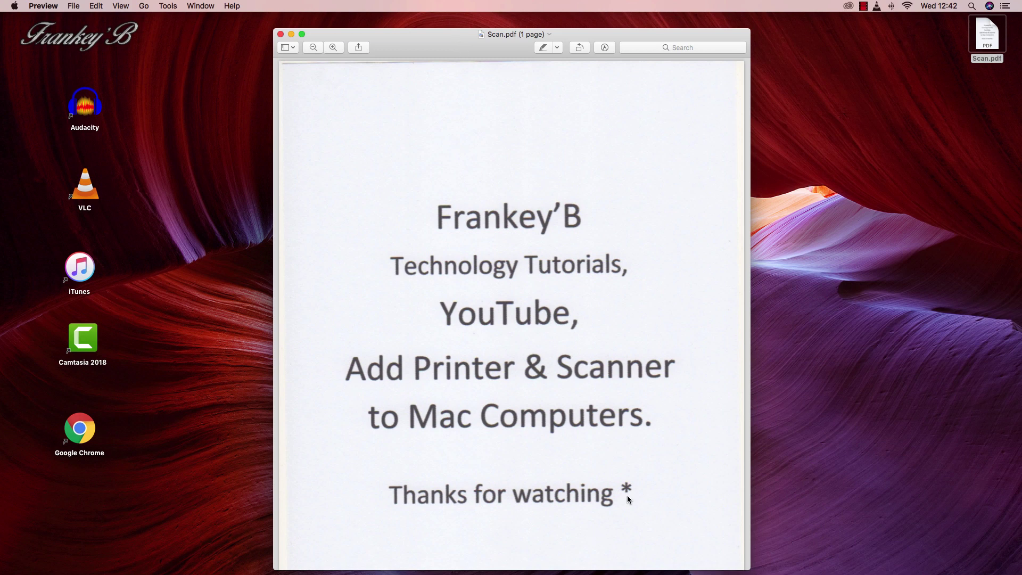
click(863, 7)
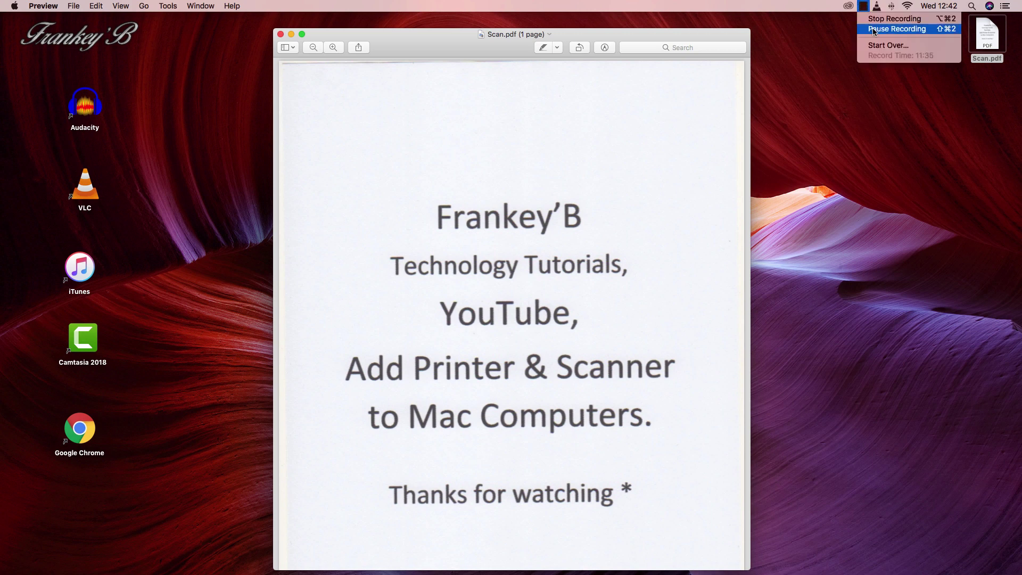